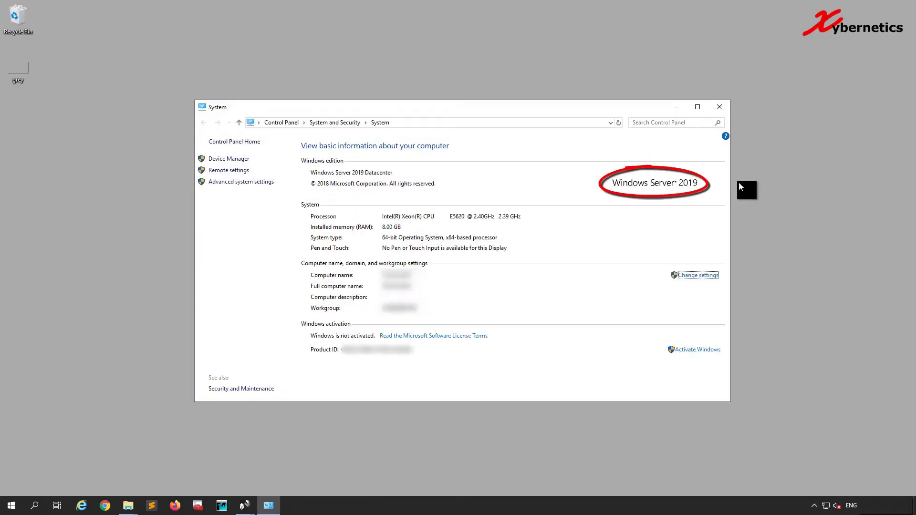
Step: Close the System window that confirmed Windows Server 2019 Datacenter
{"action": "left_click", "coordinate": [718, 108]}
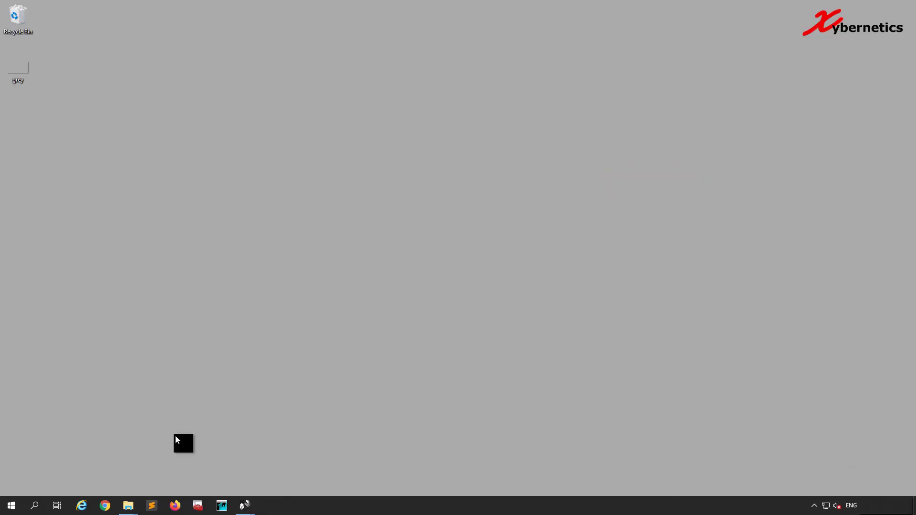
{"action": "mouse_move", "coordinate": [127, 505]}
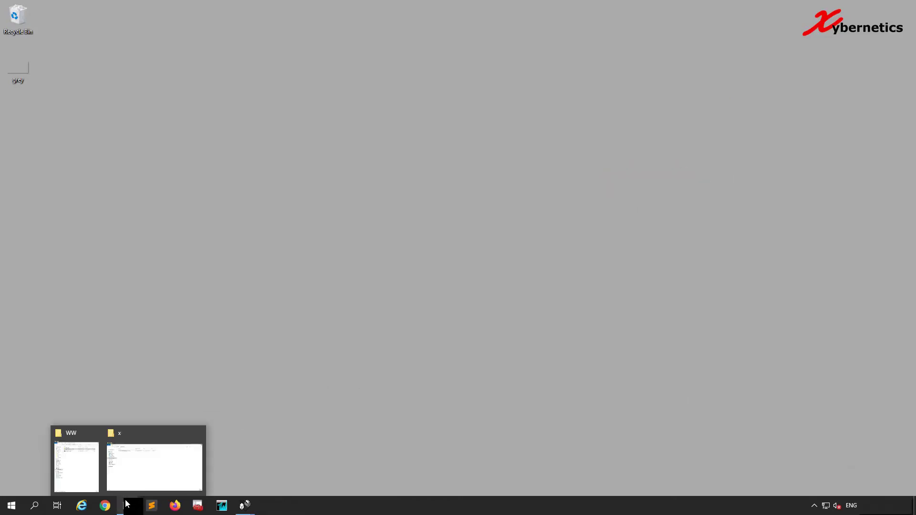
Step: Open the modbus-tcp-da-server-3.0-sp1 zip in Downloads\x and sort its files by name descending
{"action": "left_click", "coordinate": [150, 469]}
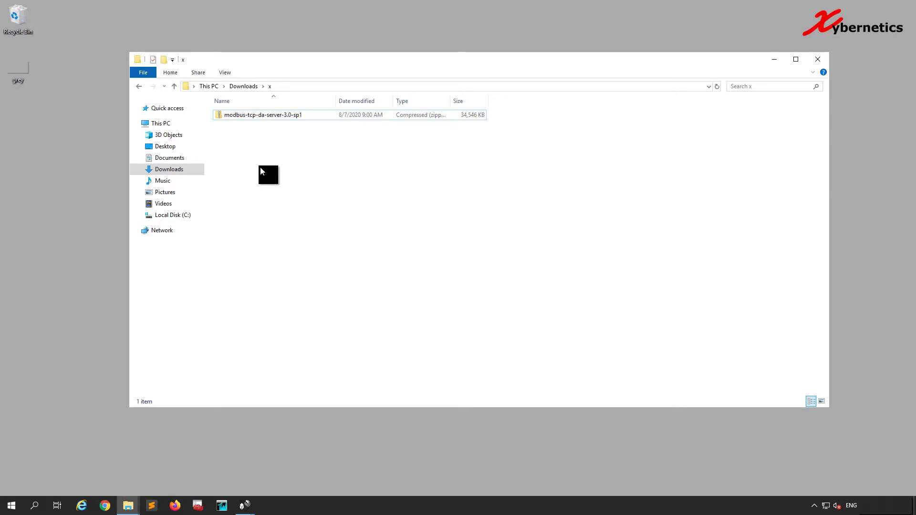
{"action": "left_click", "coordinate": [259, 120]}
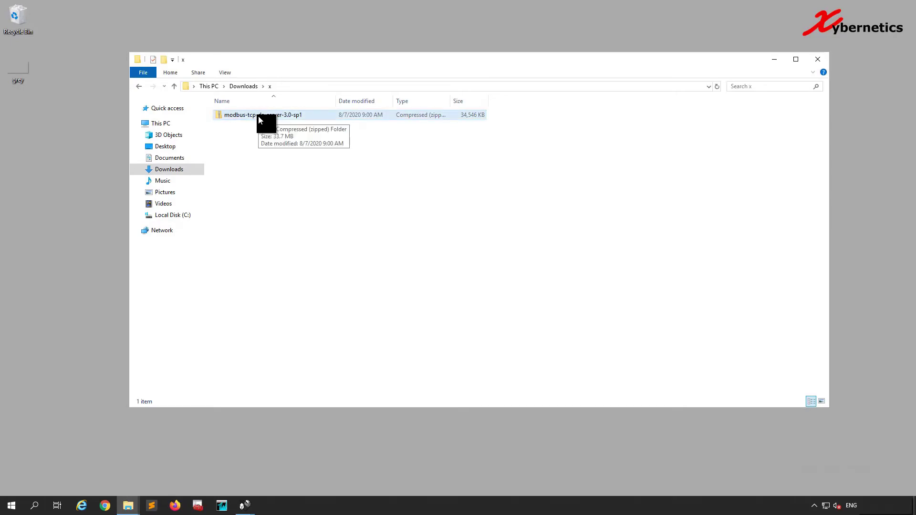
{"action": "double_click", "coordinate": [259, 116]}
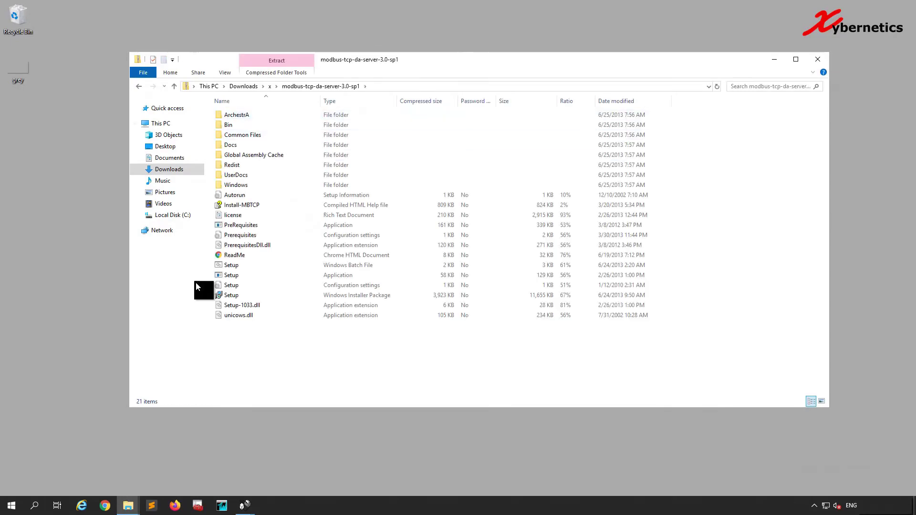
{"action": "mouse_move", "coordinate": [215, 299]}
{"action": "left_mouse_down"}
{"action": "mouse_move", "coordinate": [292, 263]}
{"action": "mouse_move", "coordinate": [292, 297]}
{"action": "left_mouse_up"}
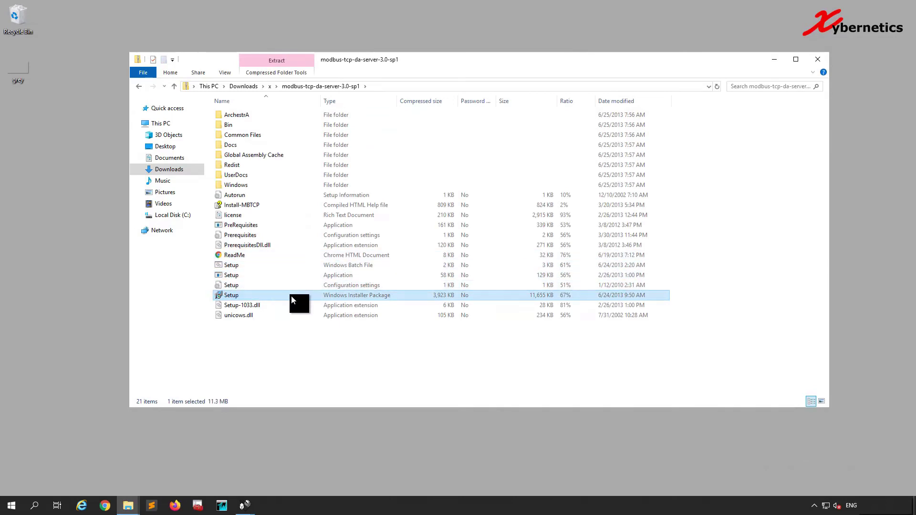
{"action": "left_click_drag", "start_coordinate": [282, 330], "coordinate": [266, 101]}
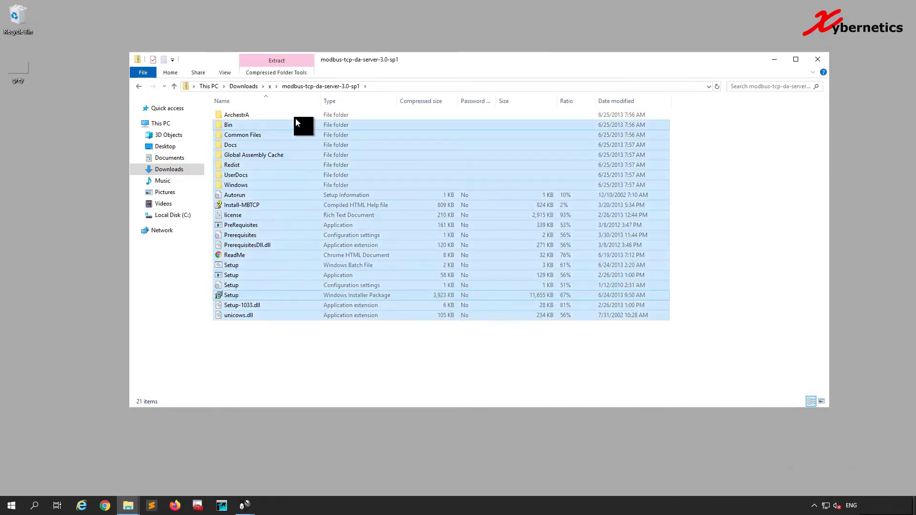
{"action": "left_click", "coordinate": [267, 101]}
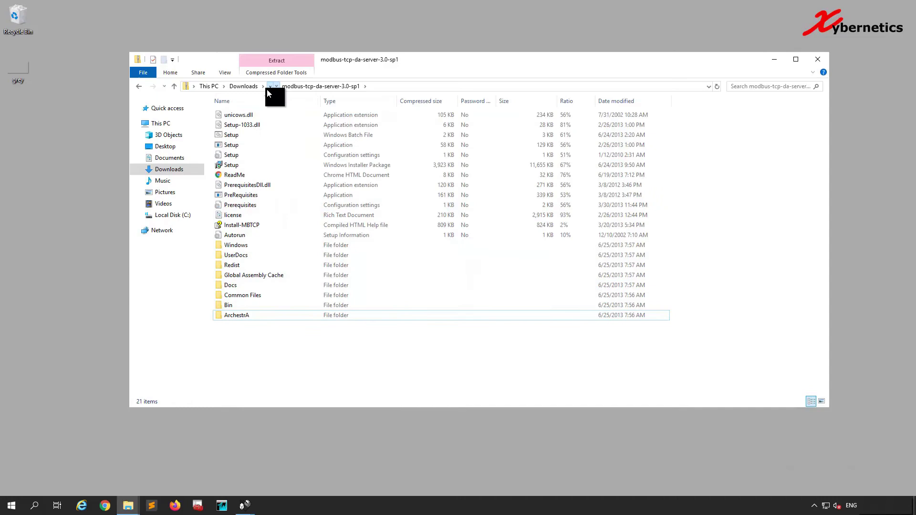
Step: Extract the modbus zip into the suggested folder beside it in folder x
{"action": "left_click", "coordinate": [268, 87]}
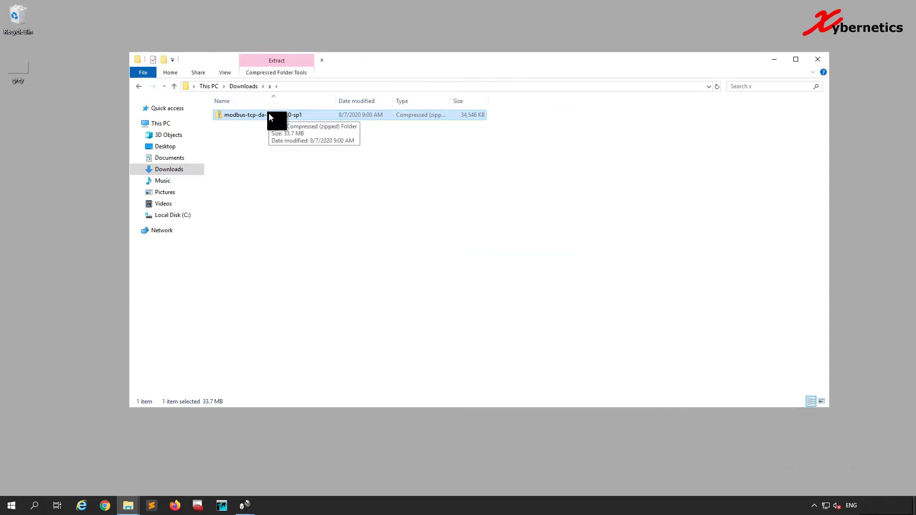
{"action": "right_click", "coordinate": [270, 115]}
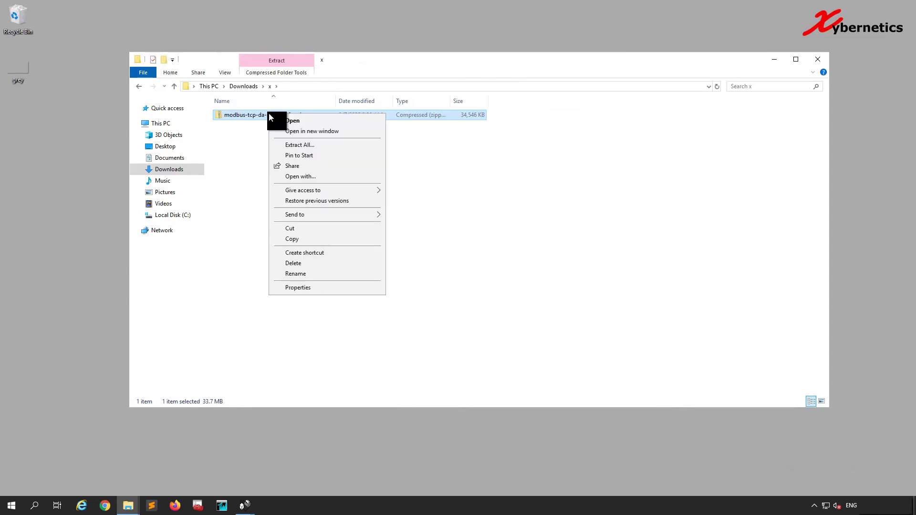
{"action": "left_click", "coordinate": [288, 146]}
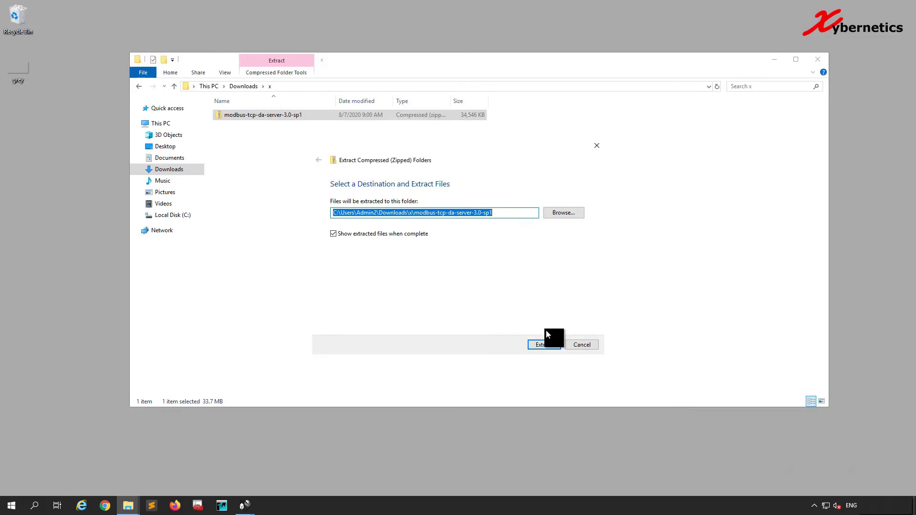
{"action": "left_click", "coordinate": [543, 346]}
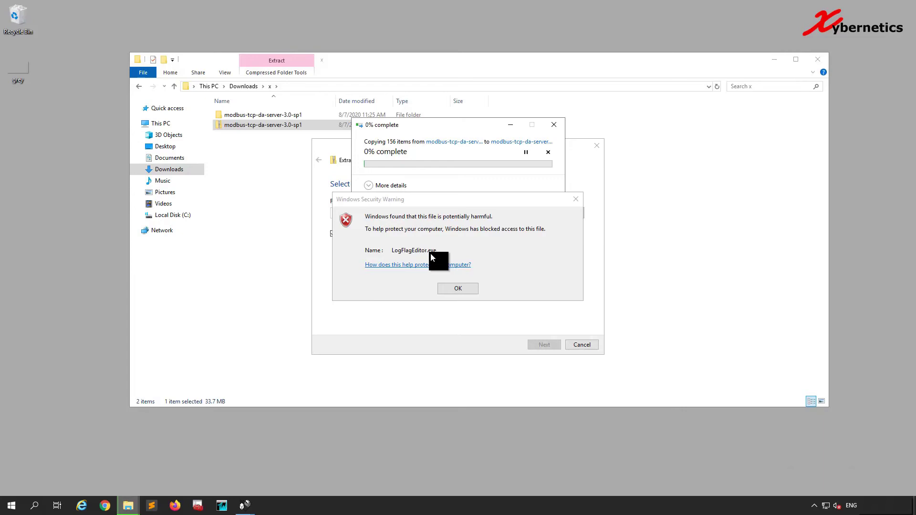
Step: Dismiss the LogFlagEditor.exe security warning and inspect the empty ArchestrA subfolder
{"action": "left_click", "coordinate": [453, 290]}
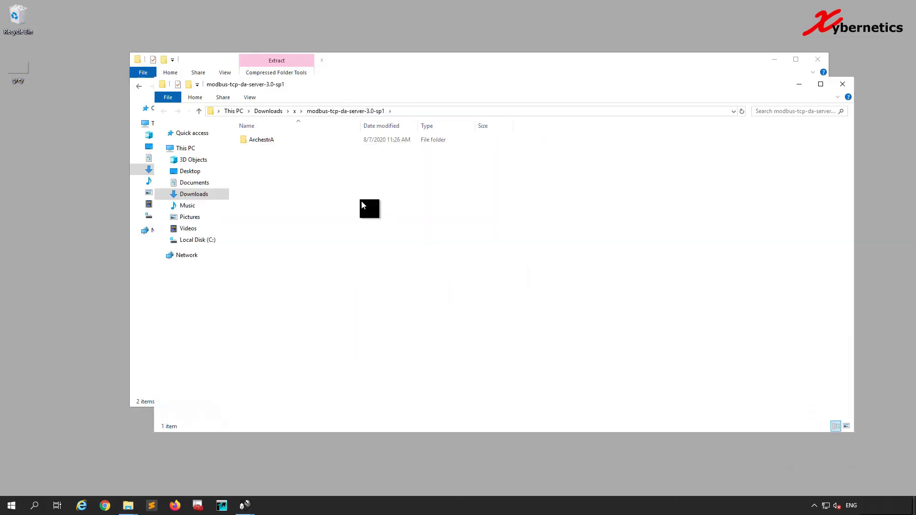
{"action": "double_click", "coordinate": [255, 140]}
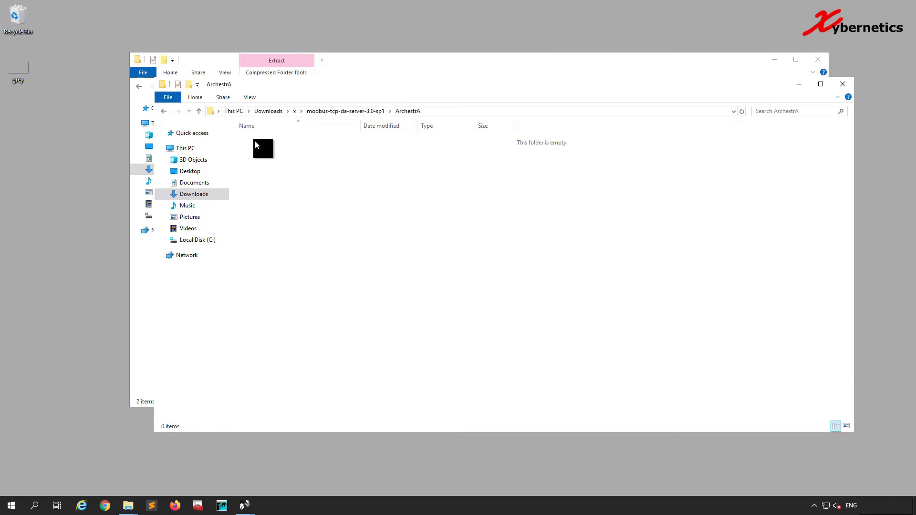
{"action": "left_click", "coordinate": [345, 109]}
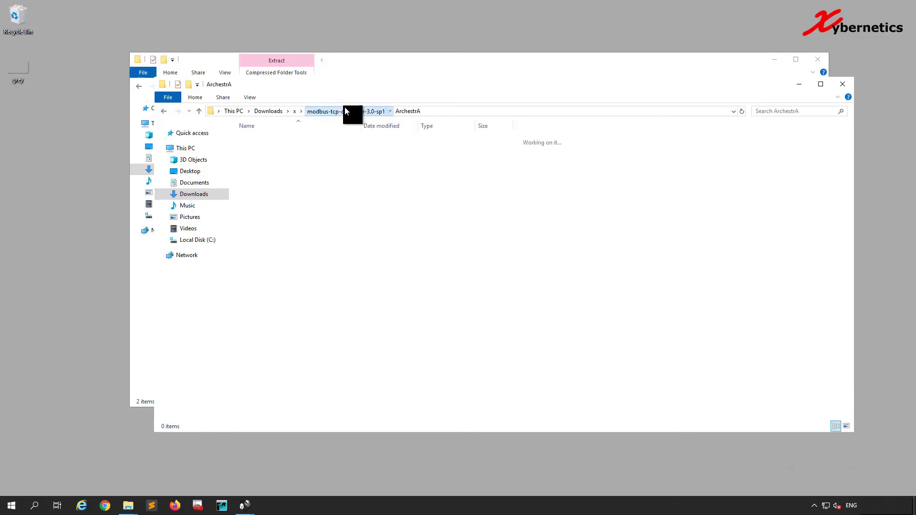
Step: Delete the partially extracted modbus-tcp-da-server-3.0-sp1 folder from folder x
{"action": "left_click", "coordinate": [295, 111]}
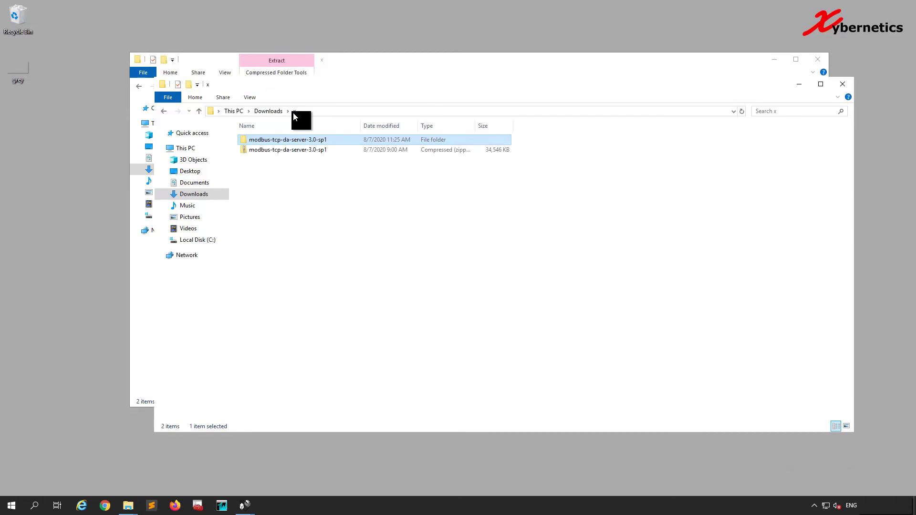
{"action": "left_click", "coordinate": [289, 150]}
{"action": "left_click", "coordinate": [290, 140]}
{"action": "key", "text": "Delete"}
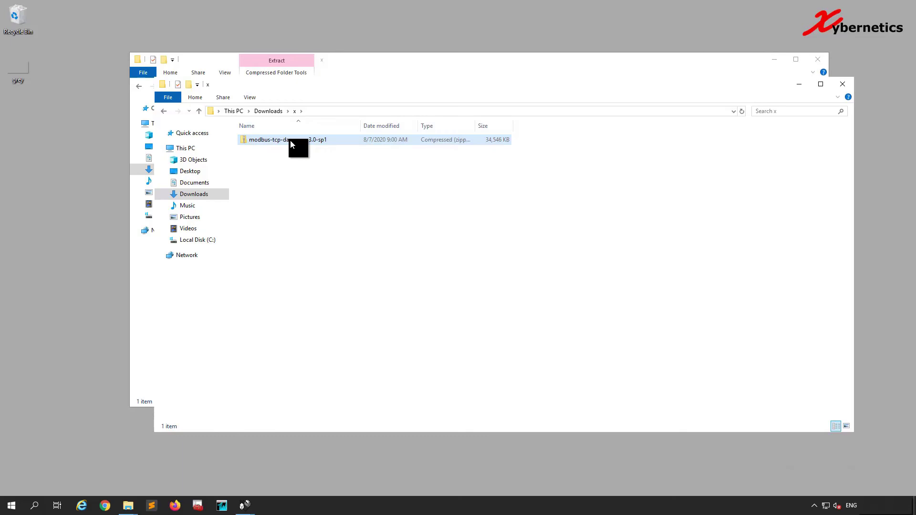
Step: Unblock the modbus-tcp-da-server-3.0-sp1 zip in its Properties and apply the change
{"action": "right_click", "coordinate": [302, 141]}
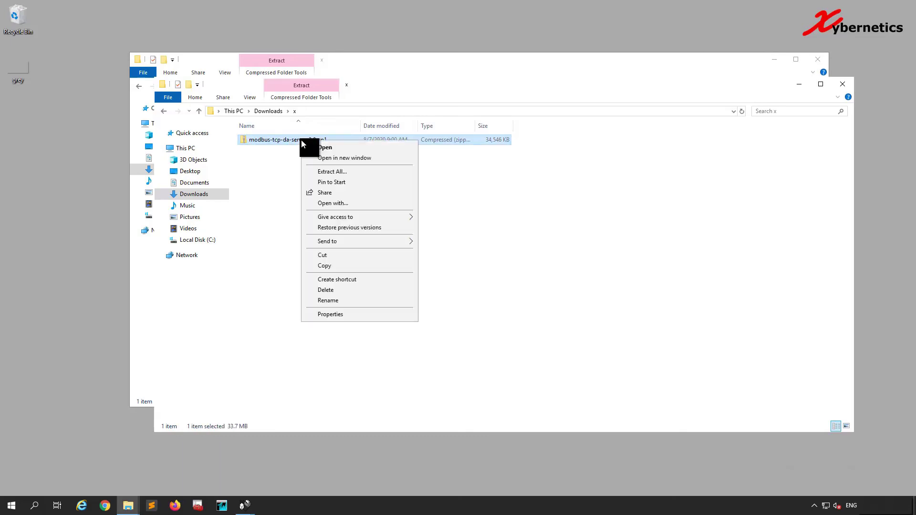
{"action": "left_click", "coordinate": [347, 315]}
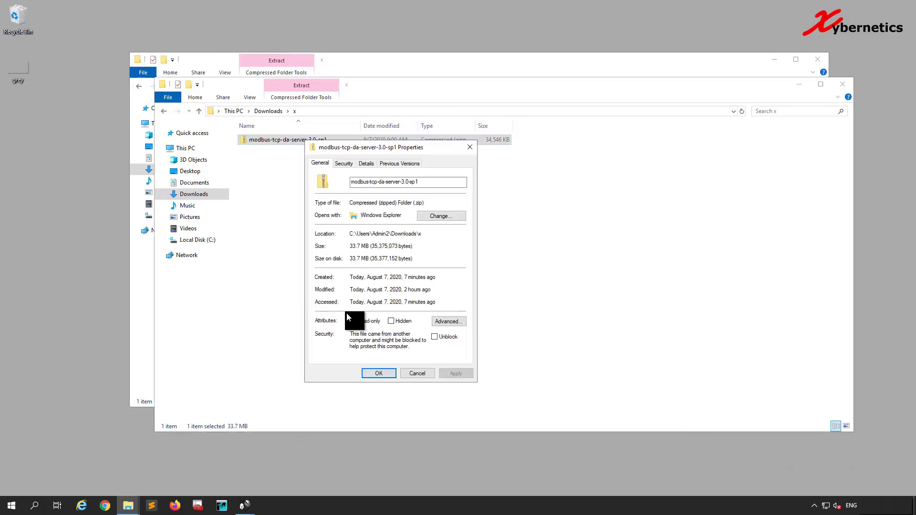
{"action": "left_click", "coordinate": [435, 335]}
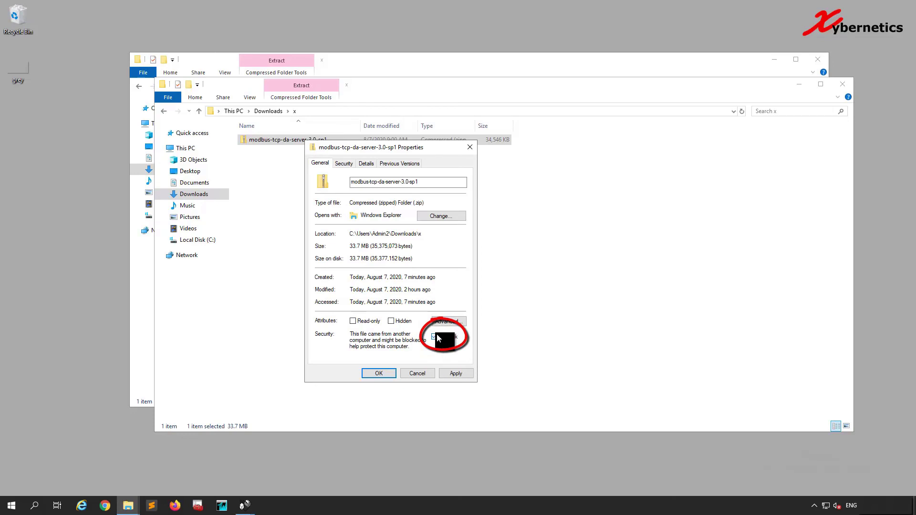
{"action": "left_click", "coordinate": [449, 371]}
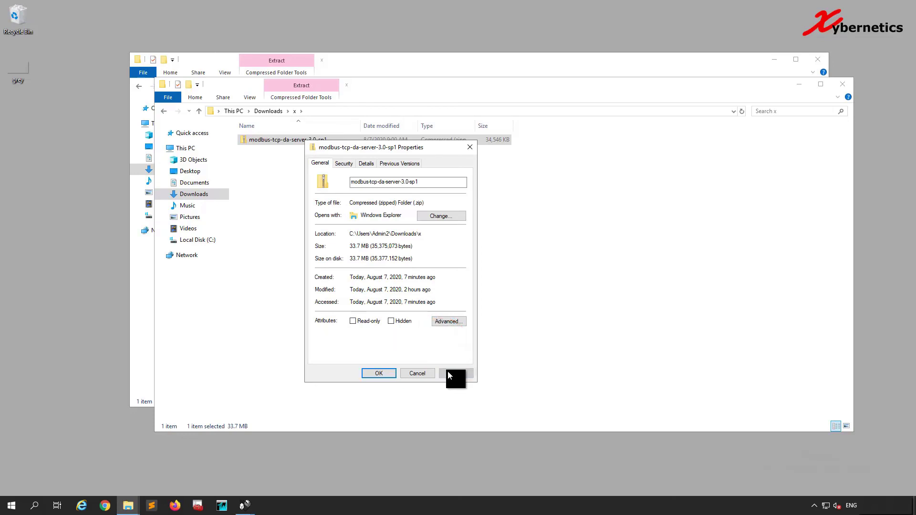
{"action": "left_click", "coordinate": [382, 375]}
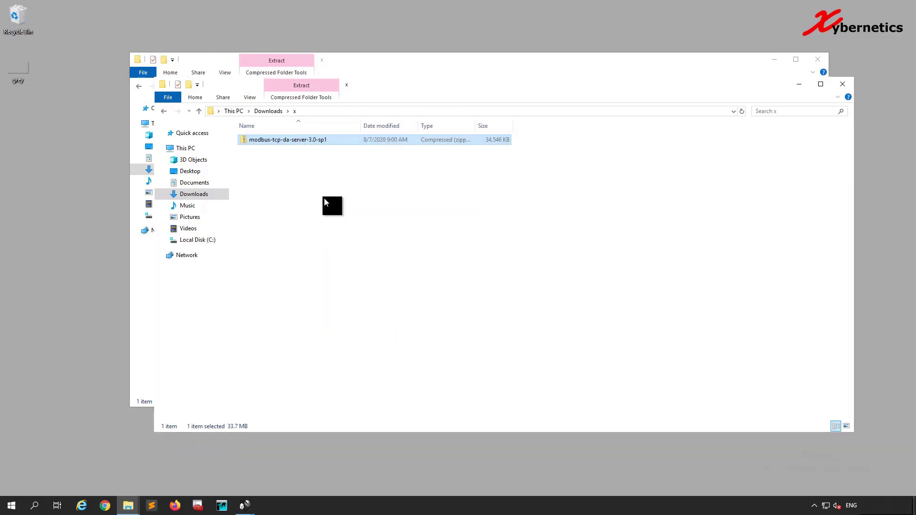
Step: Re-extract the unblocked zip into the suggested modbus-tcp-da-server-3.0-sp1 folder
{"action": "right_click", "coordinate": [300, 142]}
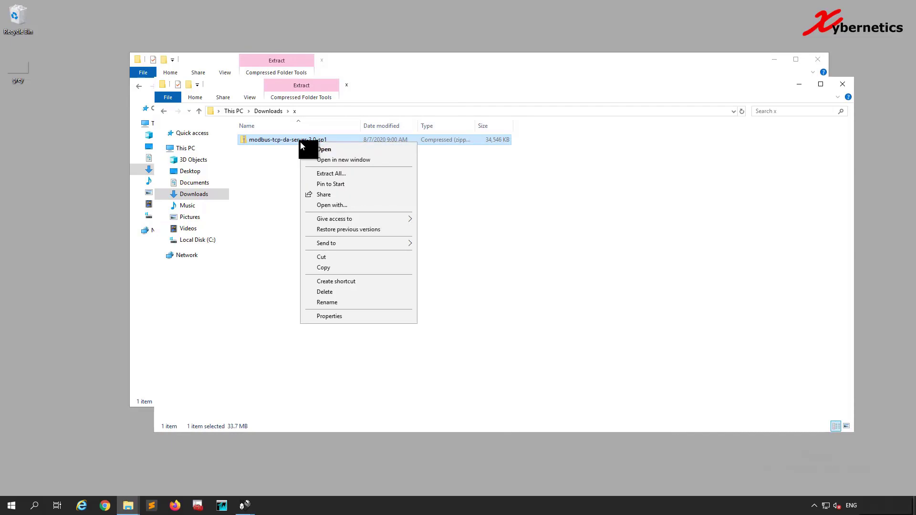
{"action": "left_click", "coordinate": [317, 172]}
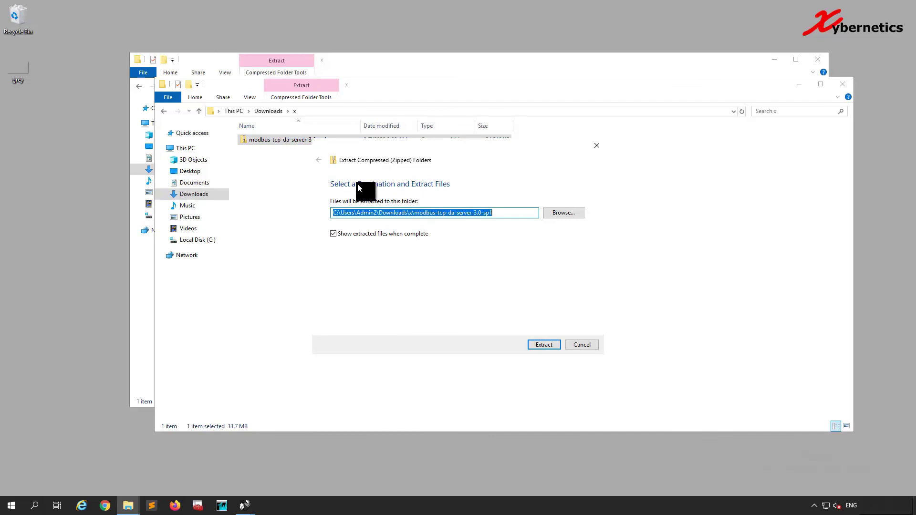
{"action": "left_click", "coordinate": [548, 345]}
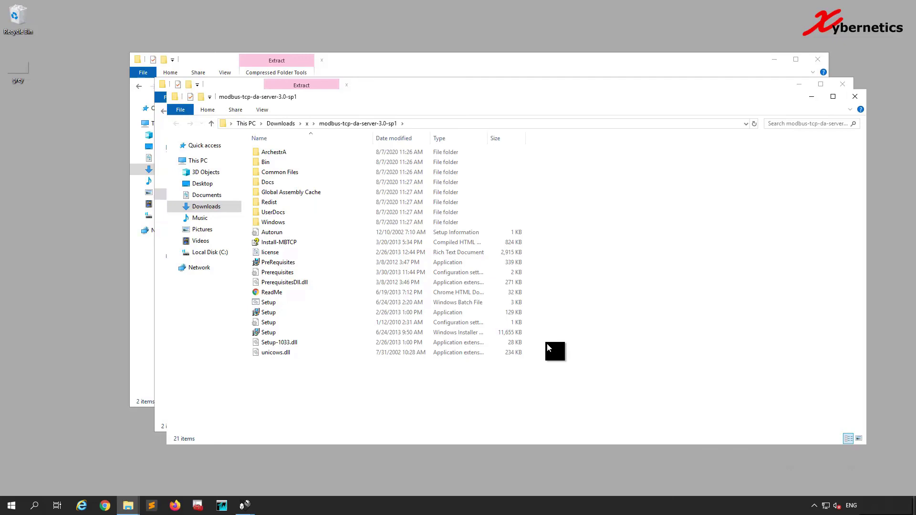
Step: Close the two extra Explorer windows and open the extracted modbus-tcp-da-server-3.0-sp1 folder
{"action": "left_click", "coordinate": [859, 99]}
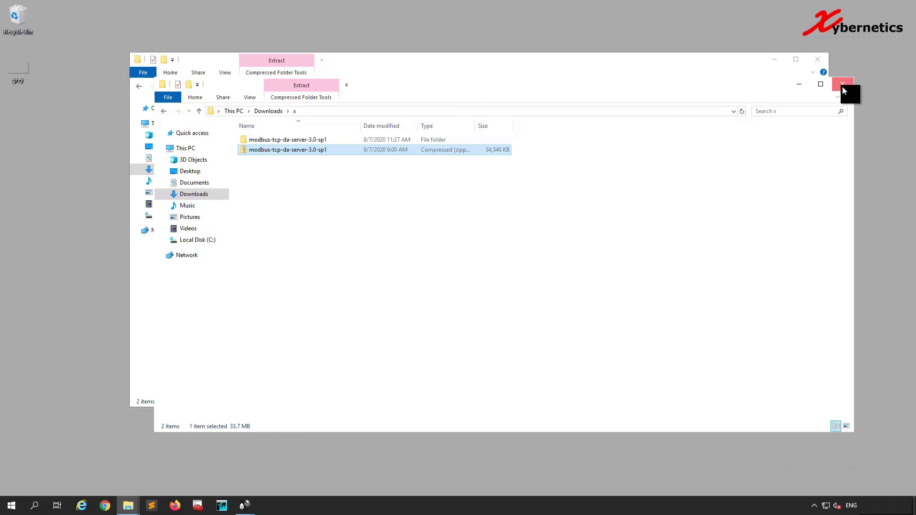
{"action": "left_click", "coordinate": [843, 86]}
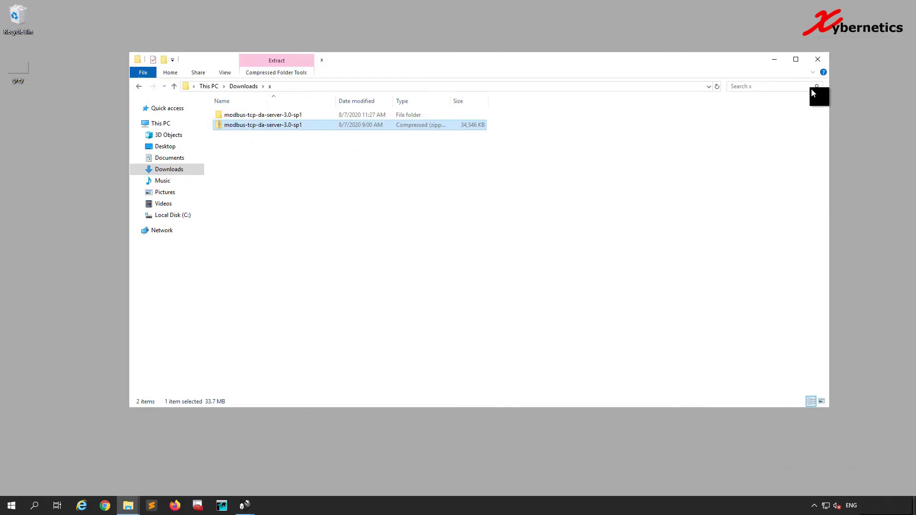
{"action": "double_click", "coordinate": [287, 117]}
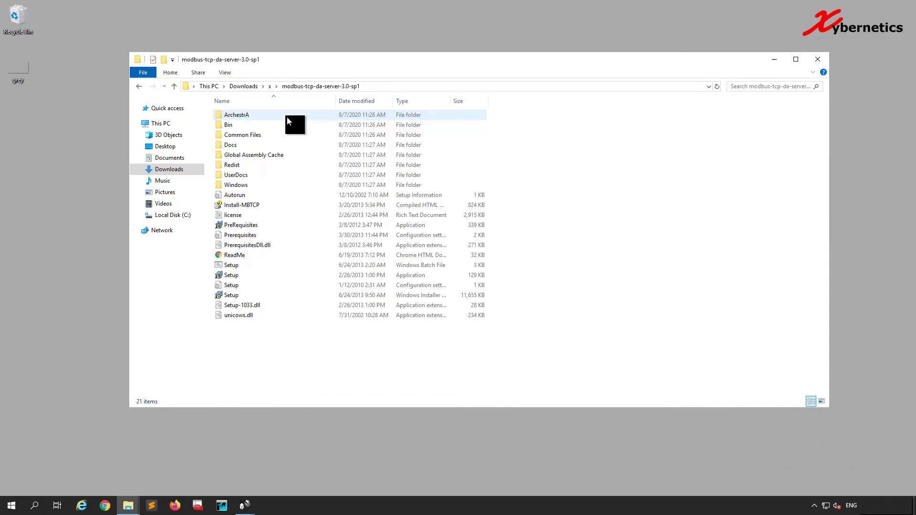